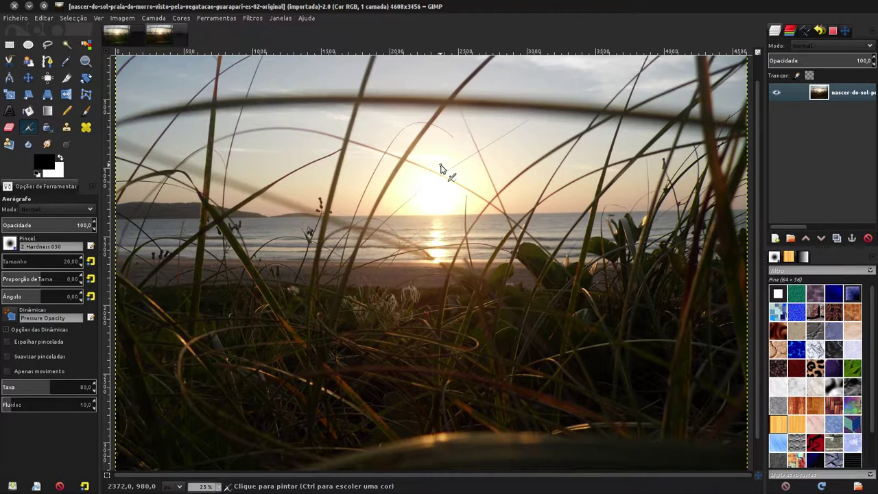
Step: Minimize GIMP with Super+D to reveal the Ubuntu desktop shortcuts
key(super+d)
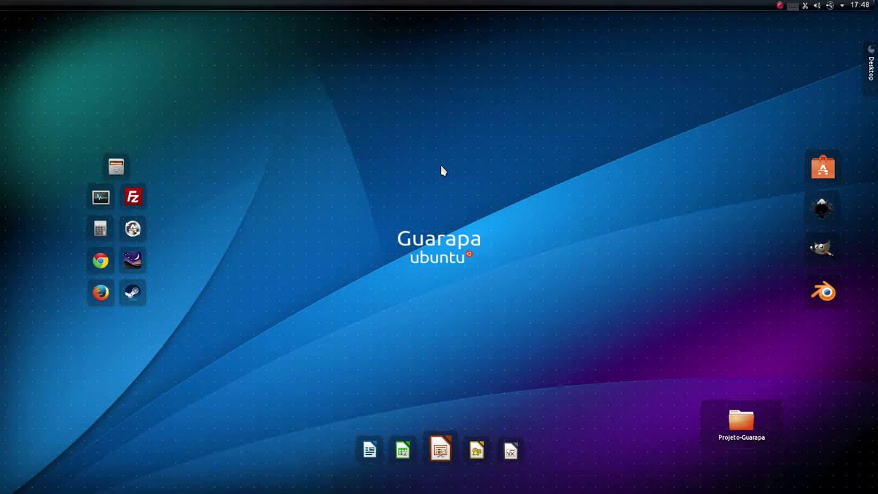
mouse_move(5, 195)
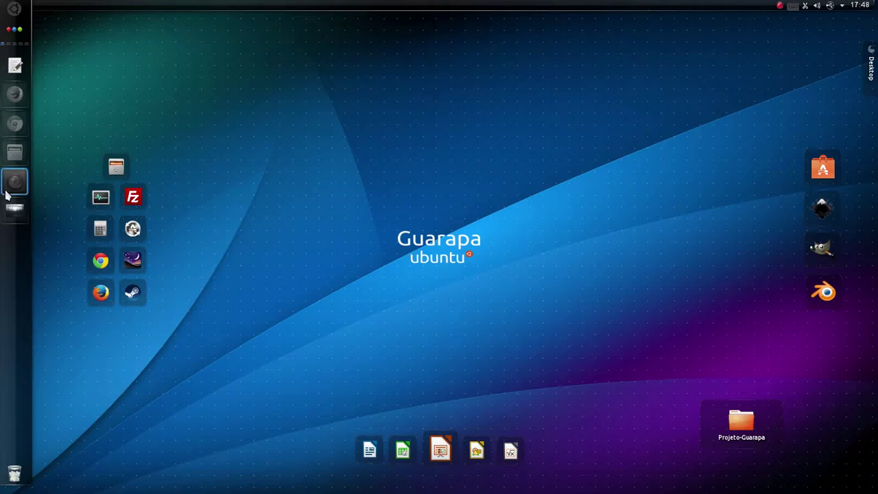
Step: Restore the GIMP window with the 4608×3456 beach sunrise photo from the launcher dock
click(15, 210)
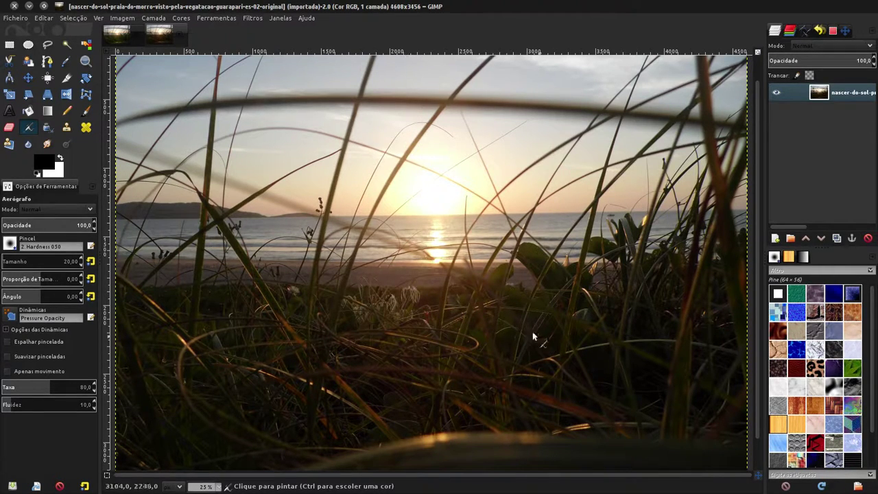
Step: Switch to the other sunrise image, then bring forward Firefox showing the gimp.org homepage
click(120, 39)
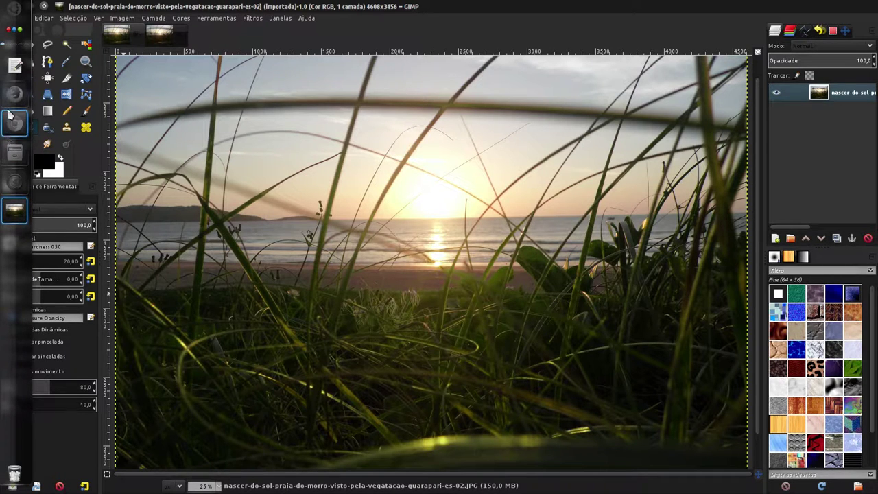
click(11, 96)
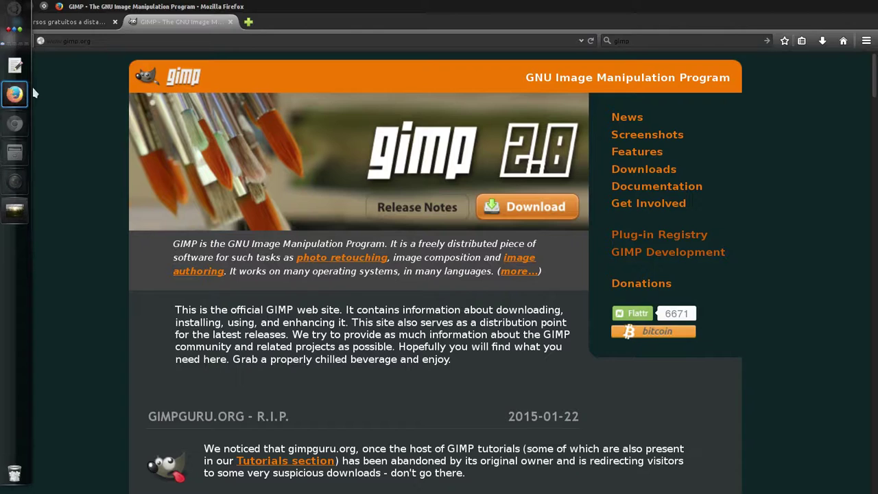
click(103, 43)
drag(103, 41, 45, 43)
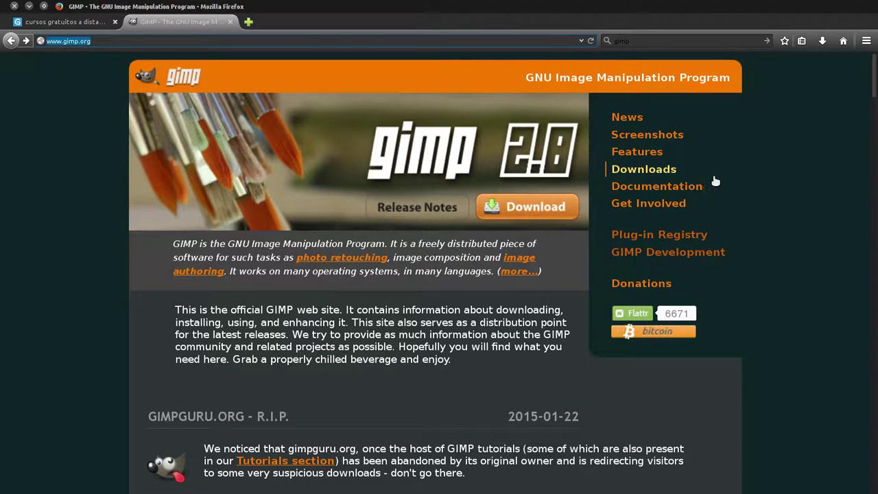
click(666, 170)
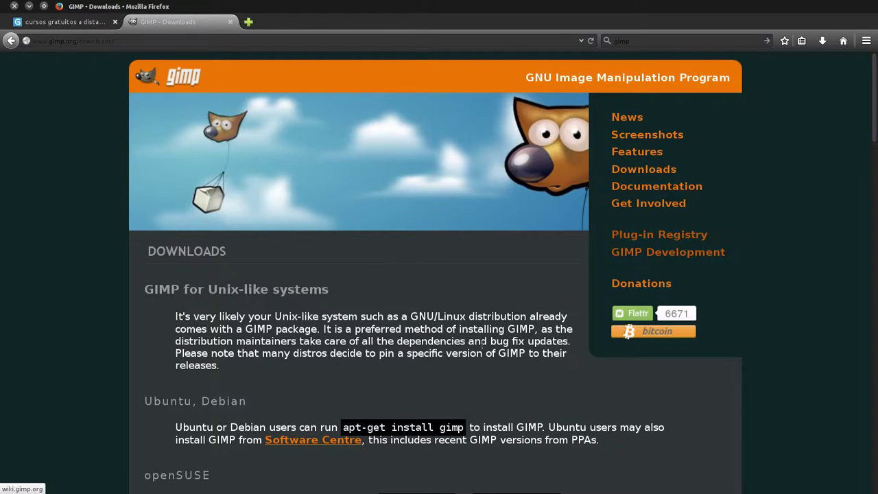
Step: Scroll to and highlight the Ubuntu, Debian heading, then bring up the application launcher menu
scroll(381, 366, down, 2)
scroll(379, 366, down, 2)
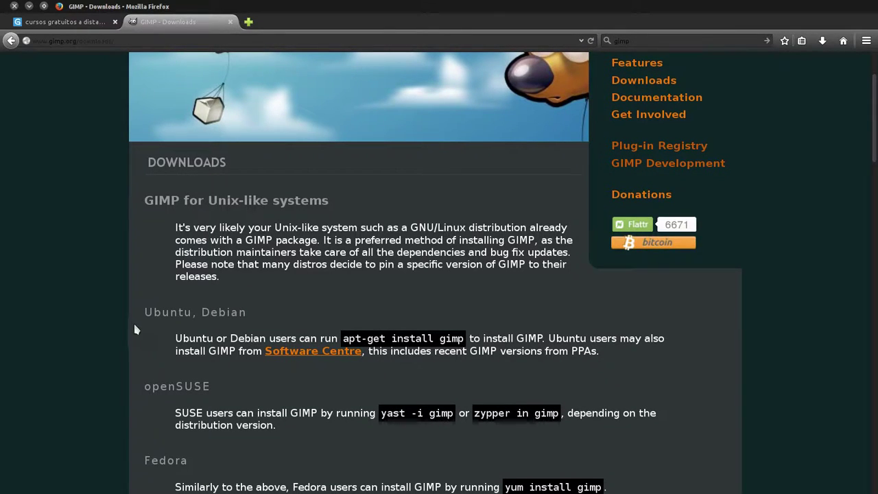
drag(144, 312, 259, 329)
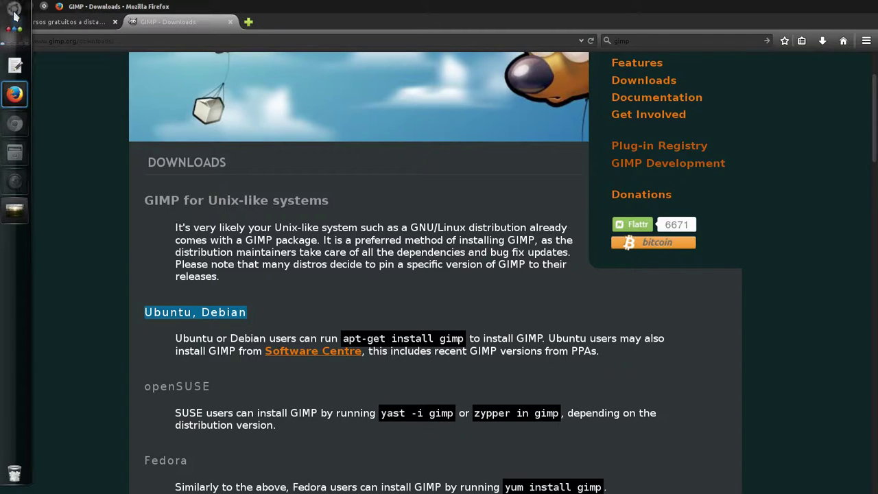
click(13, 12)
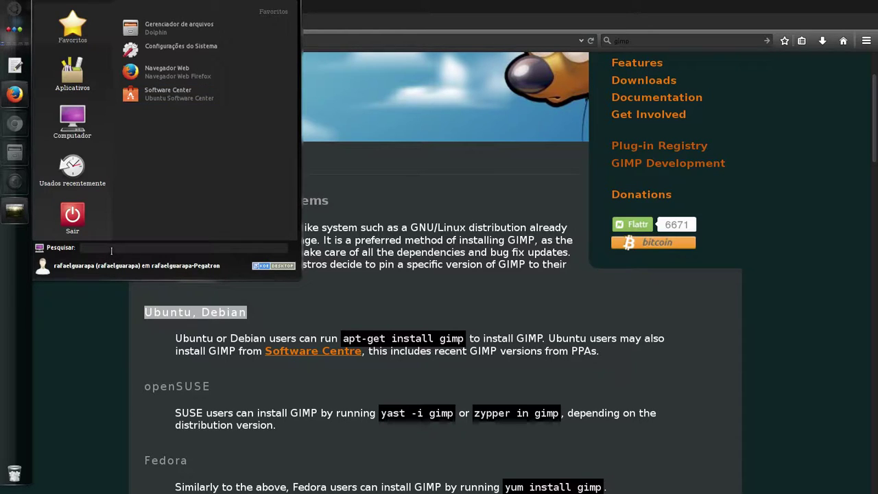
Step: Search the launcher for 'central de programas', clear it, then search for 'software' instead
text(central)
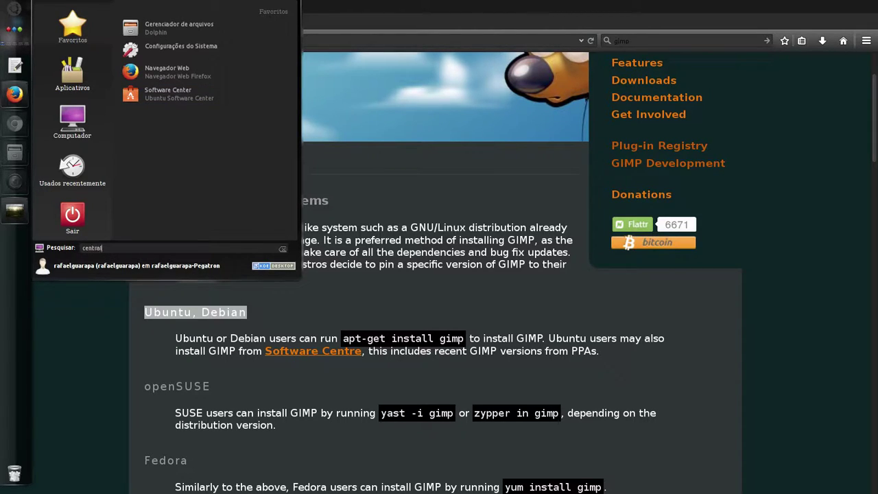
text( de programas)
key(Escape)
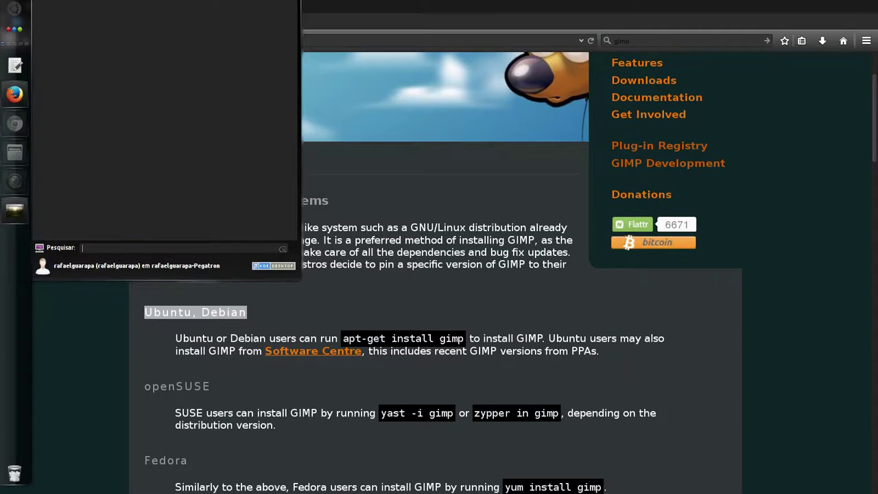
text(s)
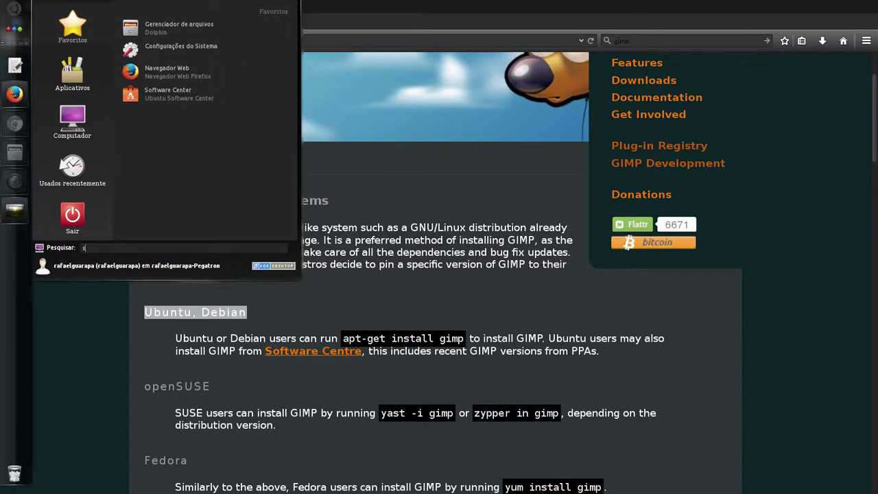
text(oftware)
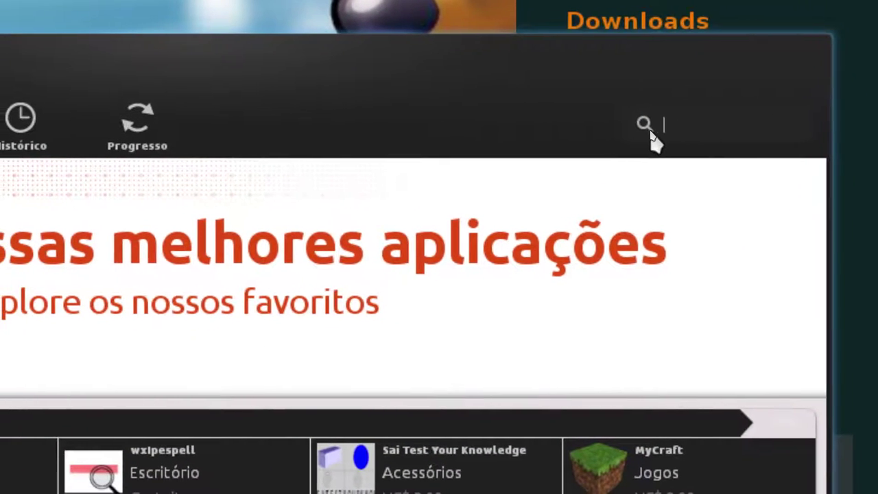
Step: Search 'gimp' in Software Center, confirm Editor de imagens GIMP is installed, then close it
text(gimp)
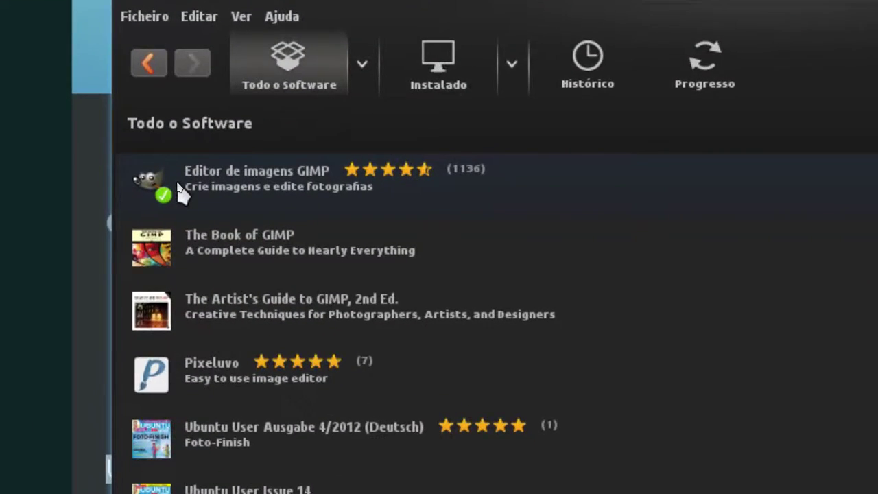
click(227, 179)
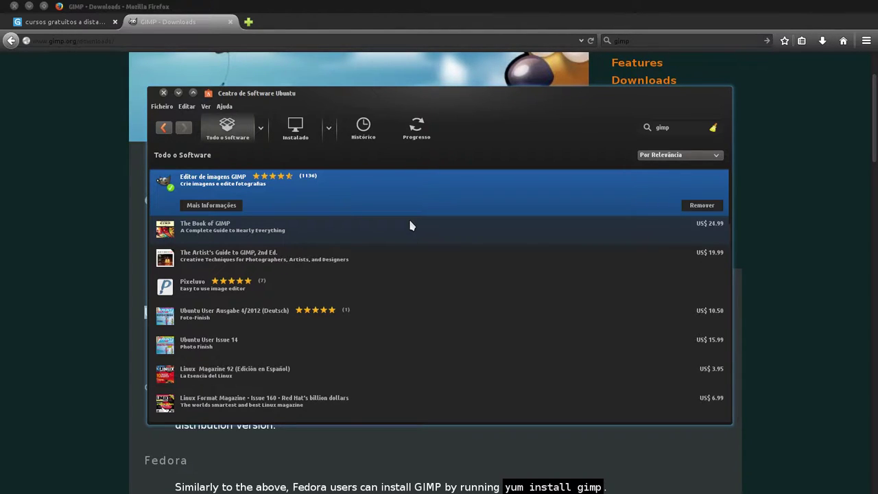
click(121, 317)
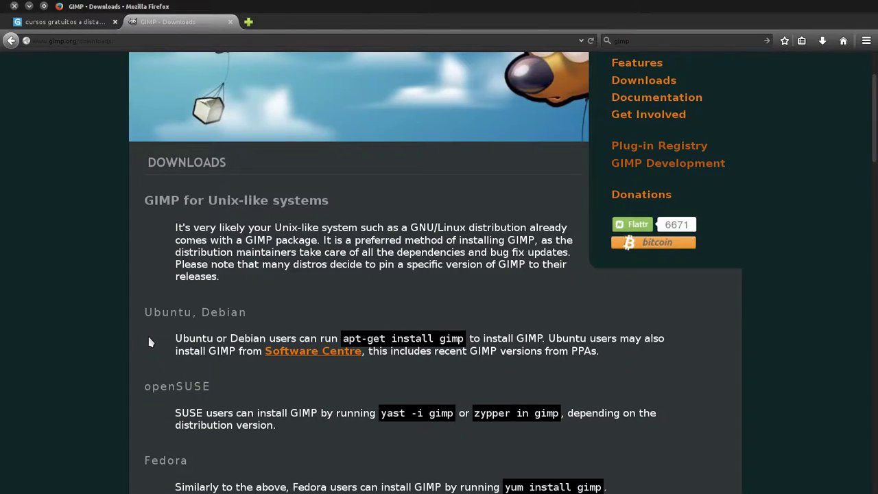
scroll(154, 344, down, 1)
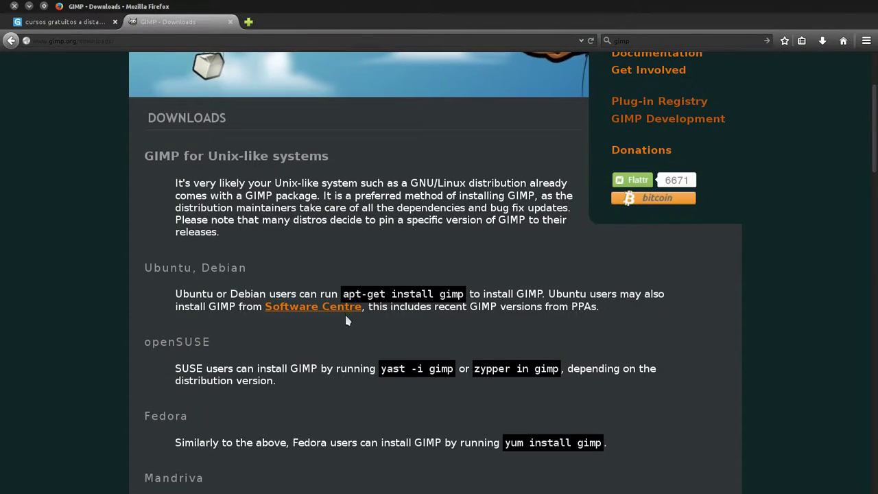
drag(343, 295, 464, 296)
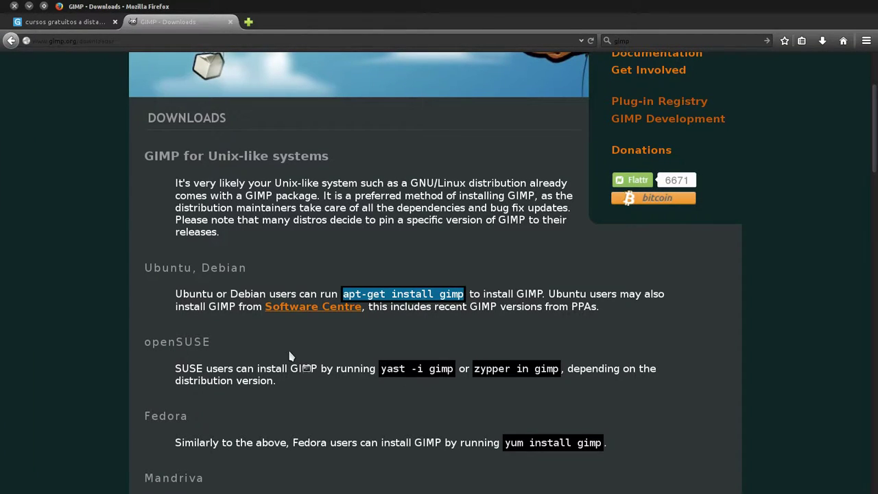
key(ctrl+alt+t)
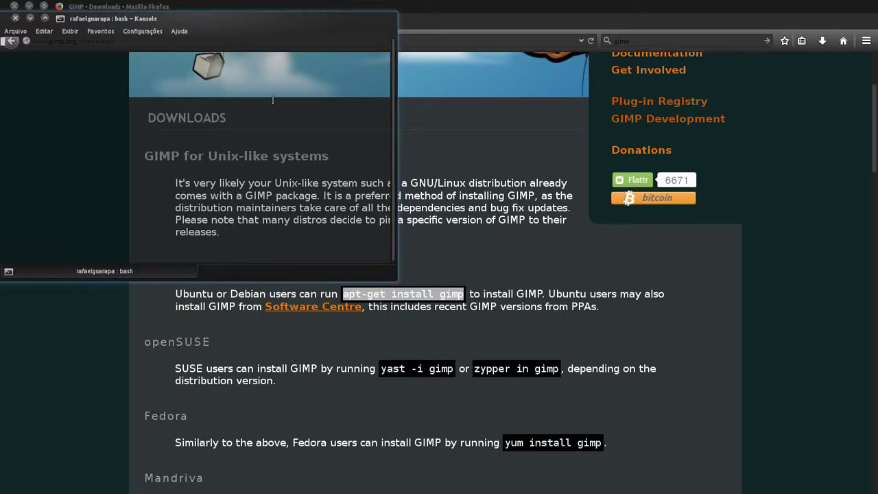
mouse_move(271, 21)
mouse_down()
mouse_move(655, 247)
mouse_move(707, 395)
mouse_up()
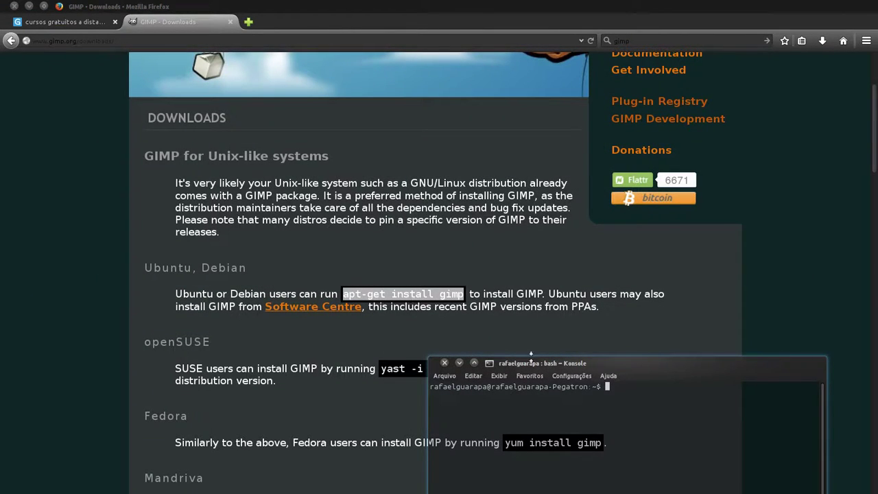
mouse_move(564, 365)
mouse_down()
mouse_move(573, 83)
mouse_move(574, 93)
mouse_up()
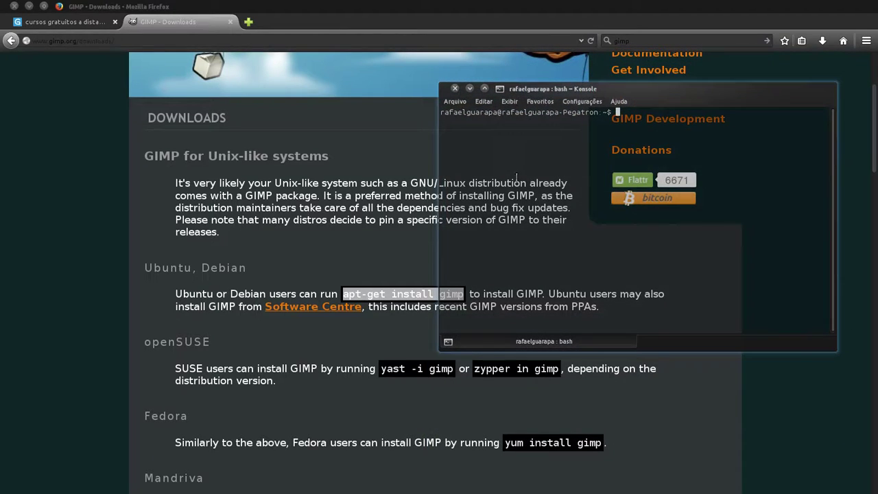
click(454, 90)
mouse_move(2, 212)
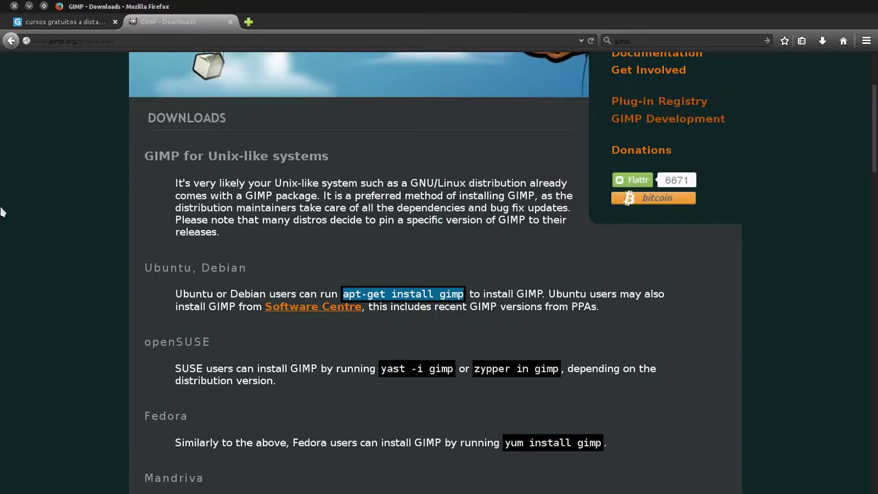
click(14, 240)
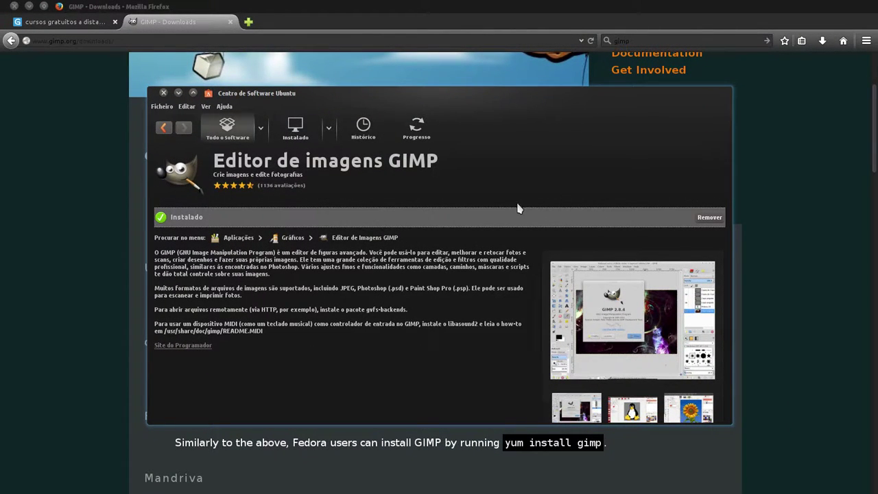
scroll(480, 219, down, 2)
scroll(434, 241, down, 1)
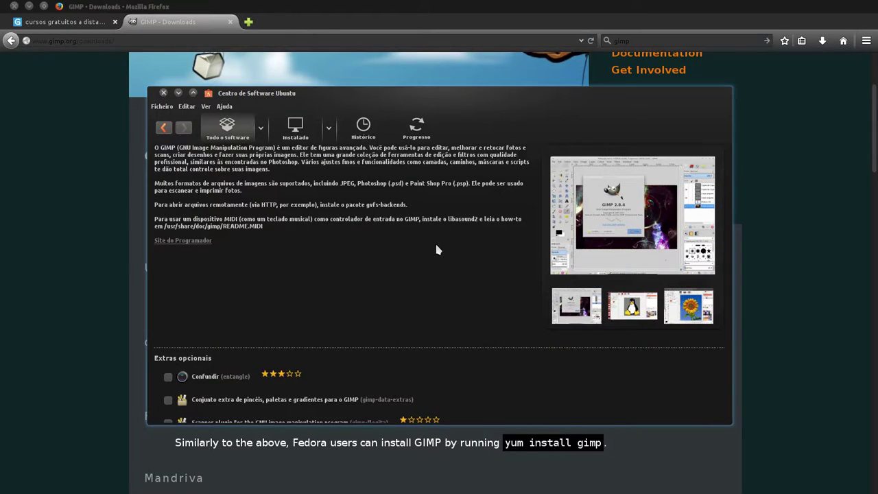
scroll(435, 244, down, 4)
scroll(411, 254, down, 3)
scroll(395, 258, up, 1)
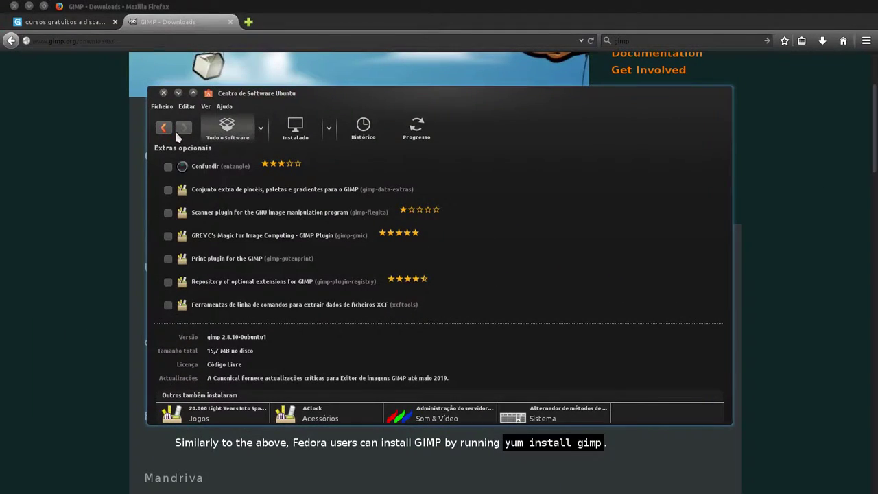
click(163, 93)
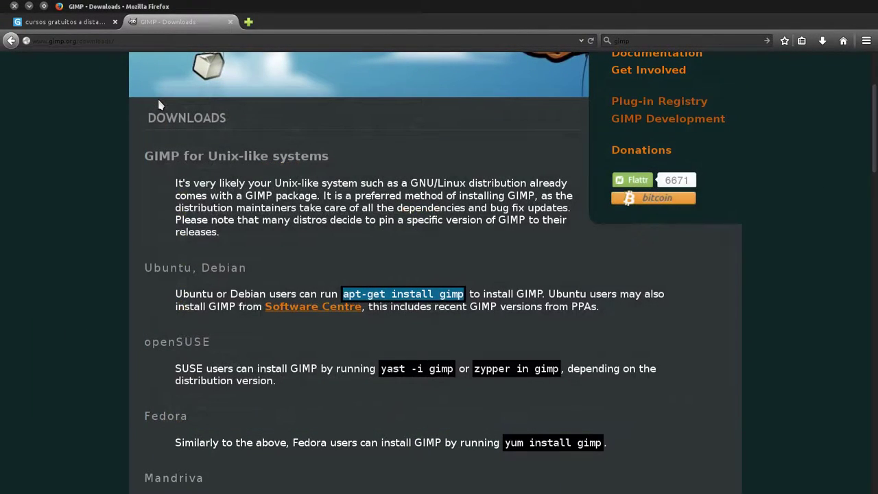
Step: Minimize Firefox and launch GIMP Image Editor through a launcher search for 'gimp'
key(ctrl+super+d)
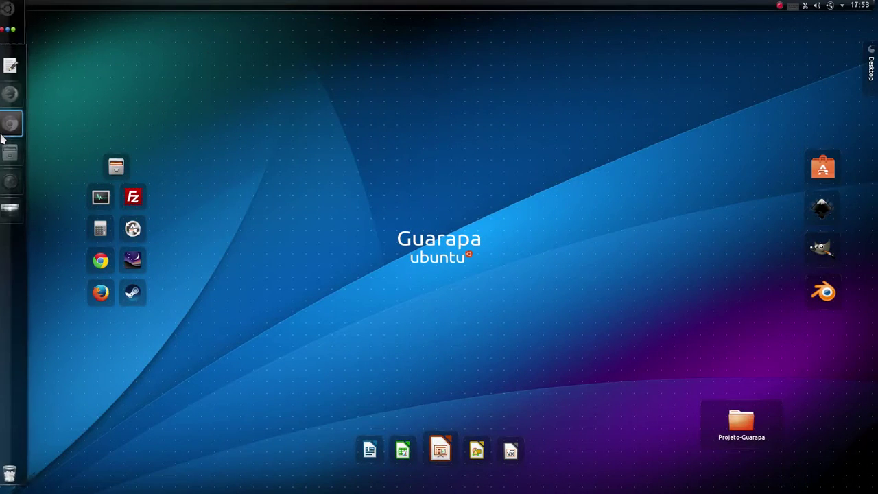
click(13, 9)
text(gim)
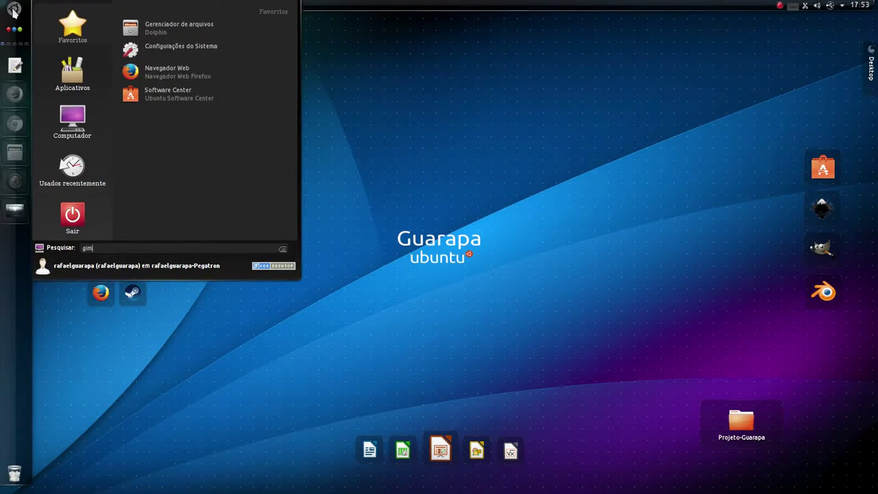
text(p)
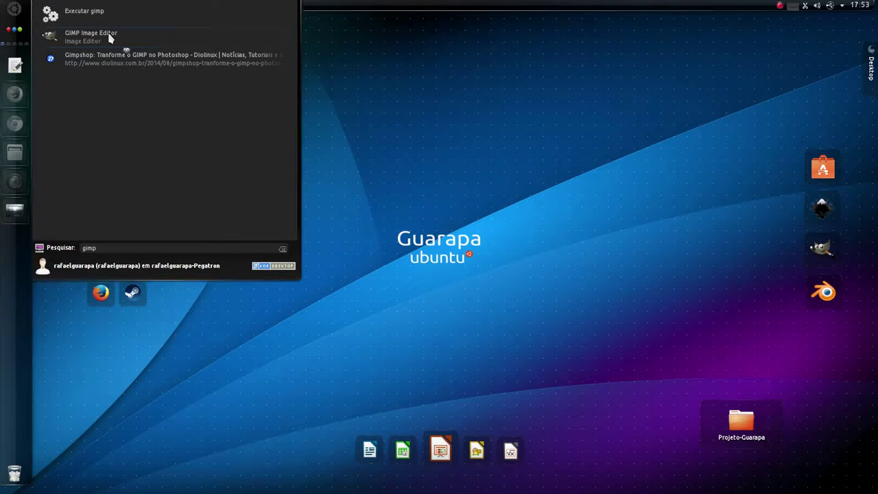
click(100, 36)
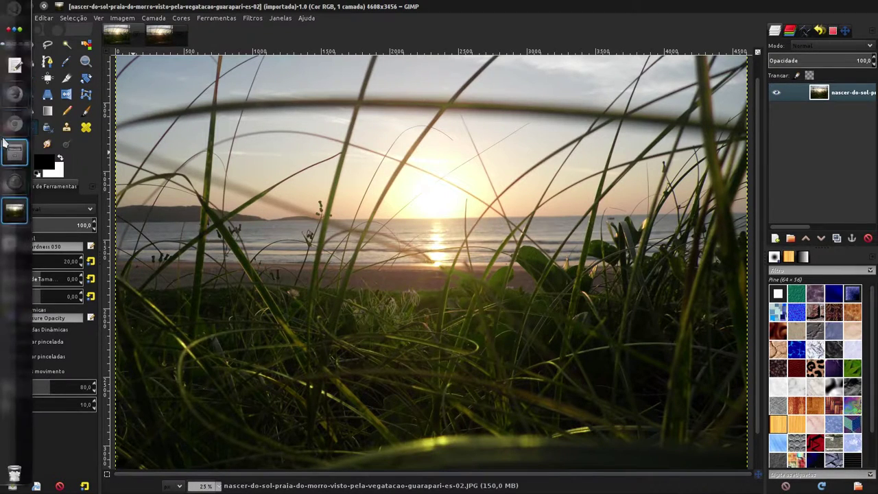
Step: Review the per-distribution install commands on Firefox's GIMP Downloads page, then minimize Firefox
click(8, 107)
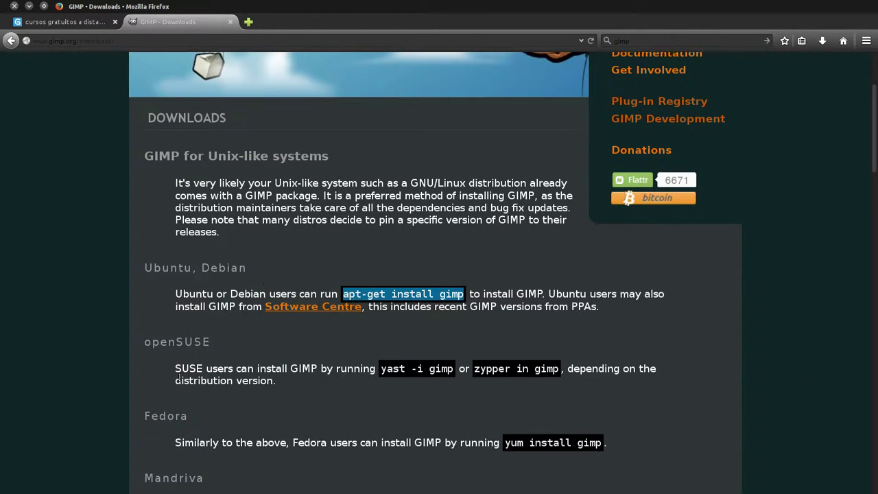
scroll(164, 384, down, 2)
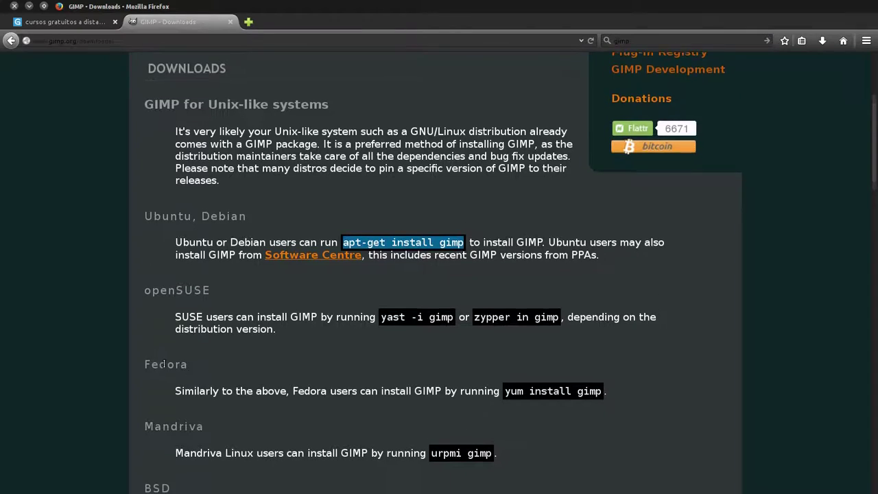
scroll(164, 383, down, 1)
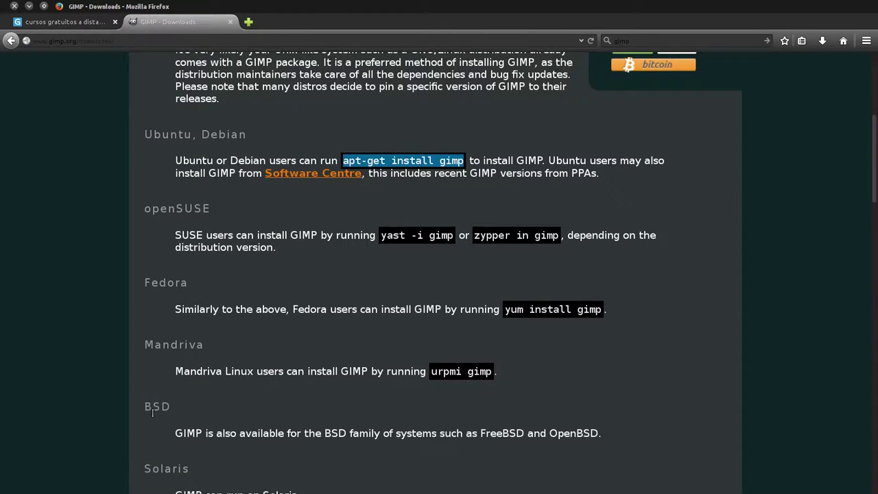
scroll(167, 422, down, 1)
scroll(167, 422, down, 1)
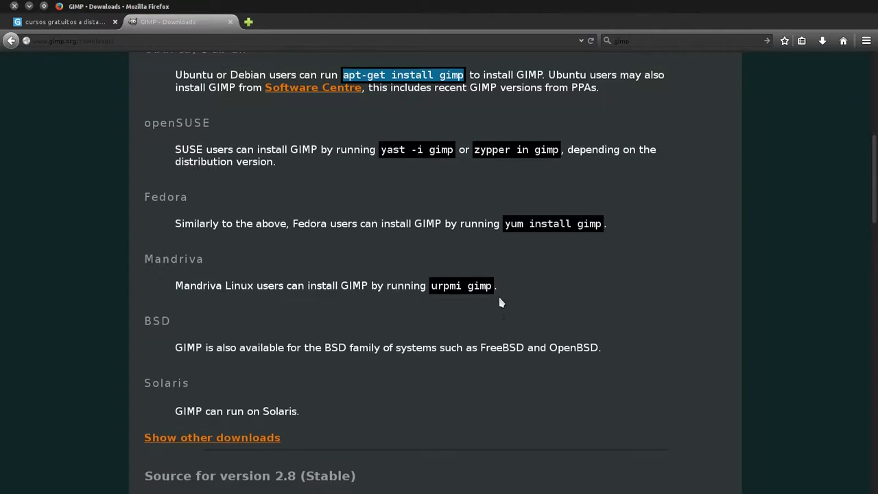
scroll(254, 260, up, 1)
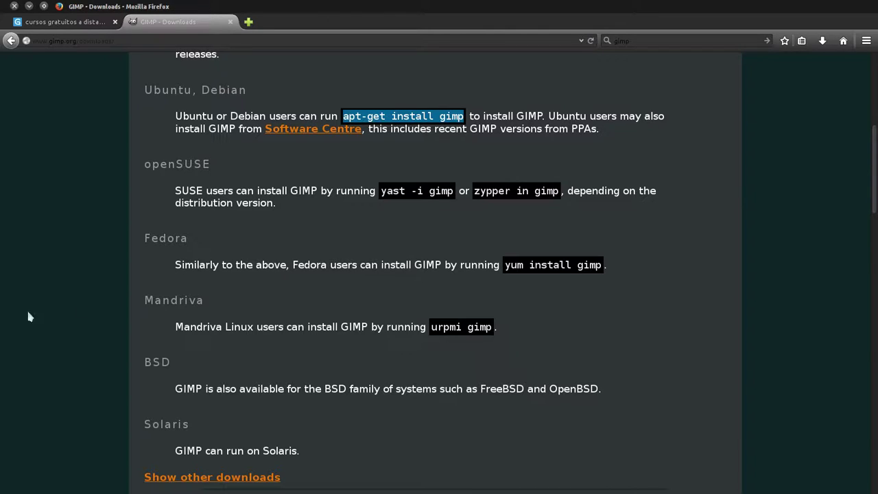
click(3, 181)
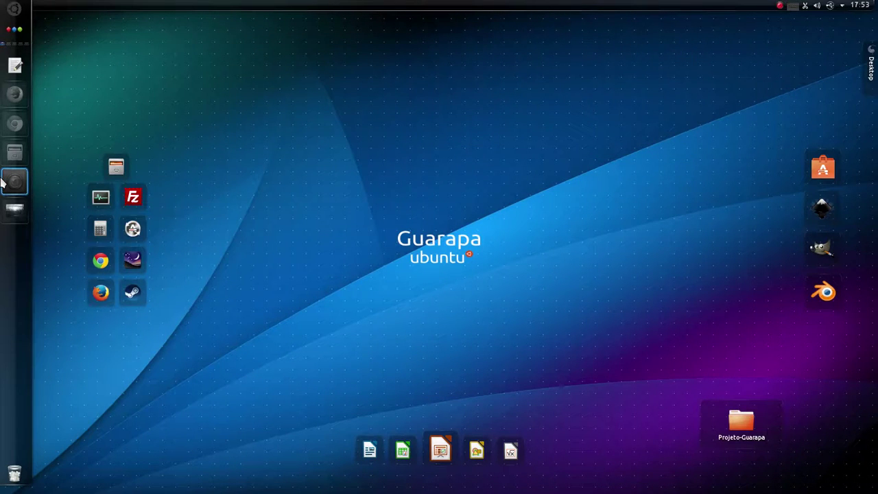
mouse_move(14, 210)
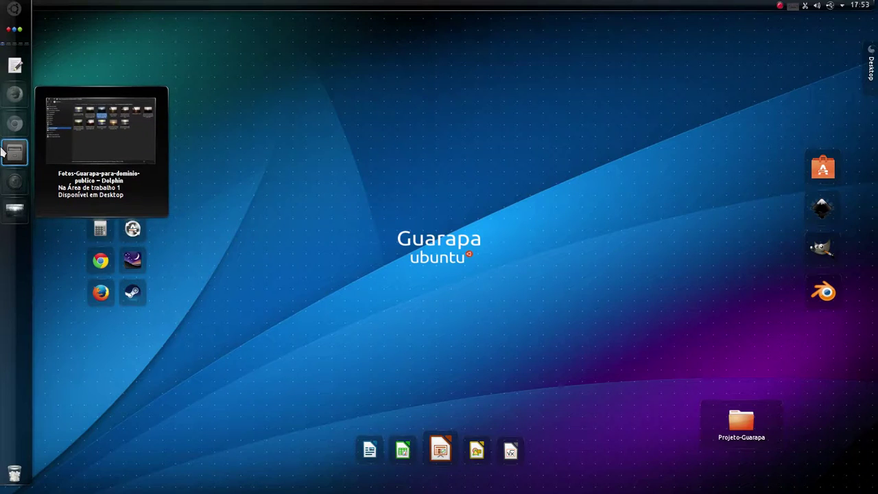
Step: Restore GIMP from the left launcher, showing the beach sunrise photo with Airbrush active
click(15, 210)
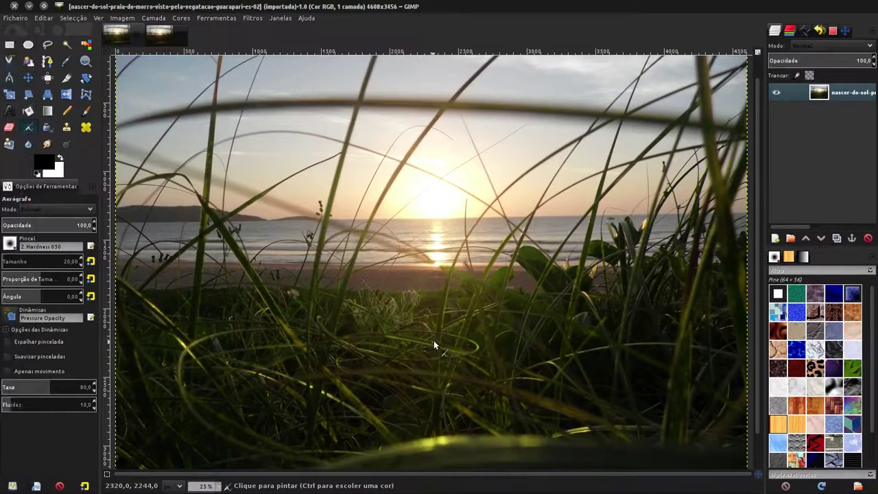